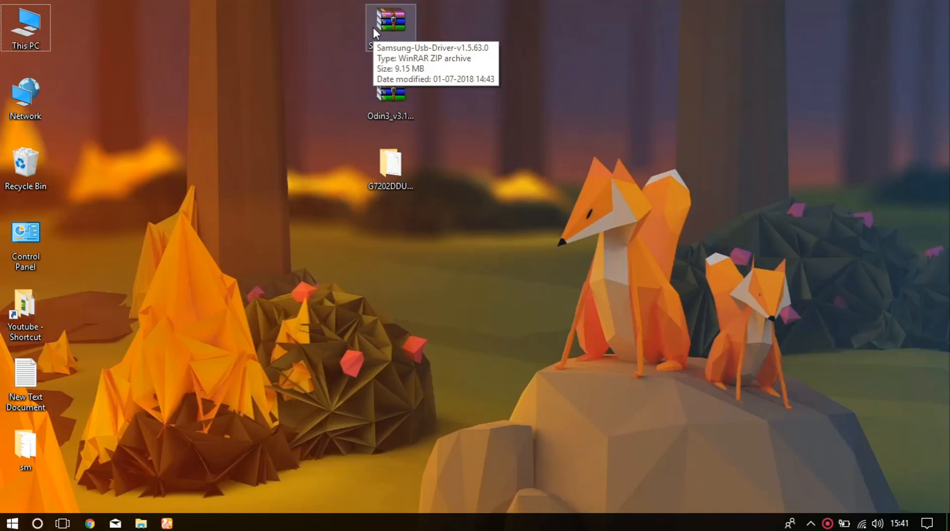
Open the Samsung-Usb-Driver-v1.5.63.0 archive from the desktop and launch the driver installer inside its folder
left_click(373, 28)
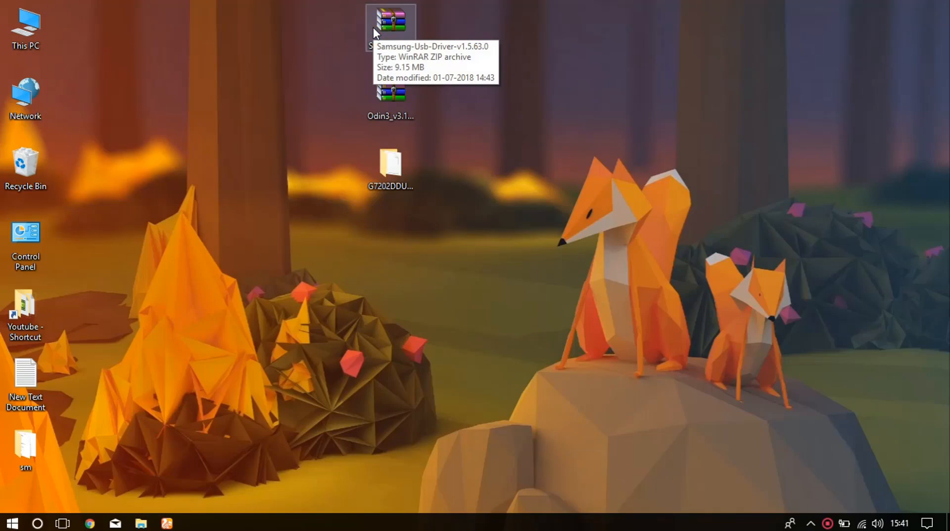
double_click(373, 28)
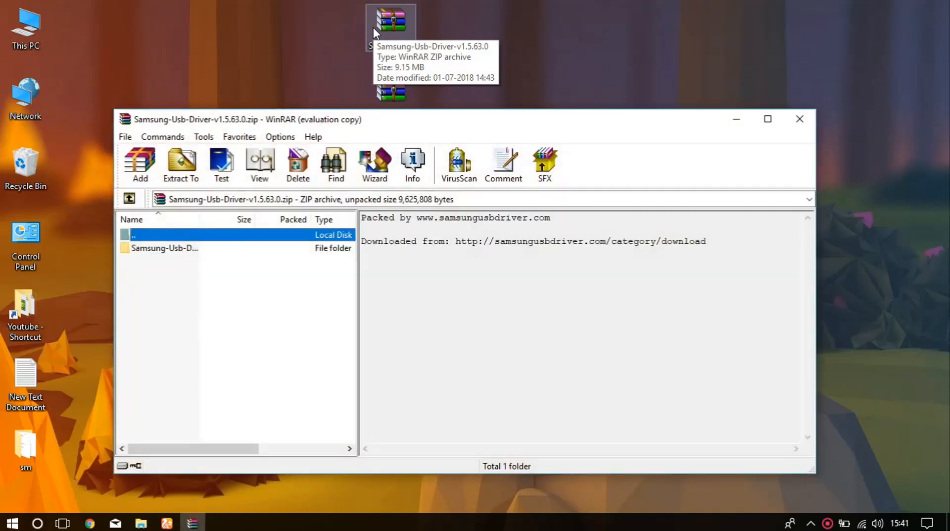
double_click(162, 248)
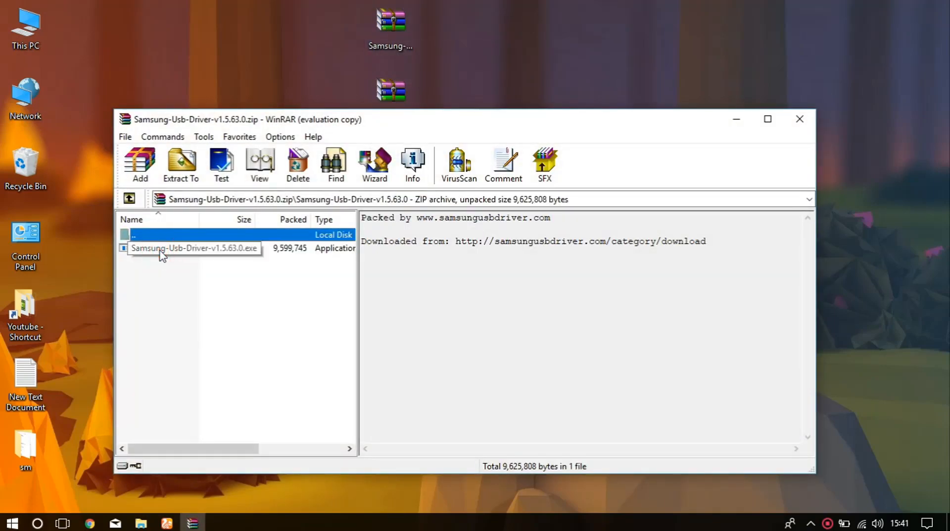
double_click(163, 248)
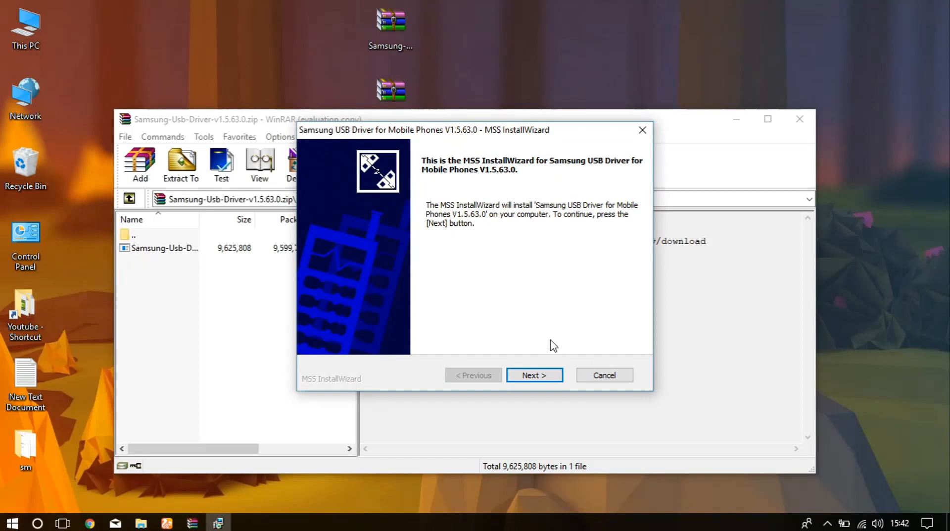
Install the Samsung USB driver with US English, United States of America and the default location, then finish and close the archive
left_click(544, 377)
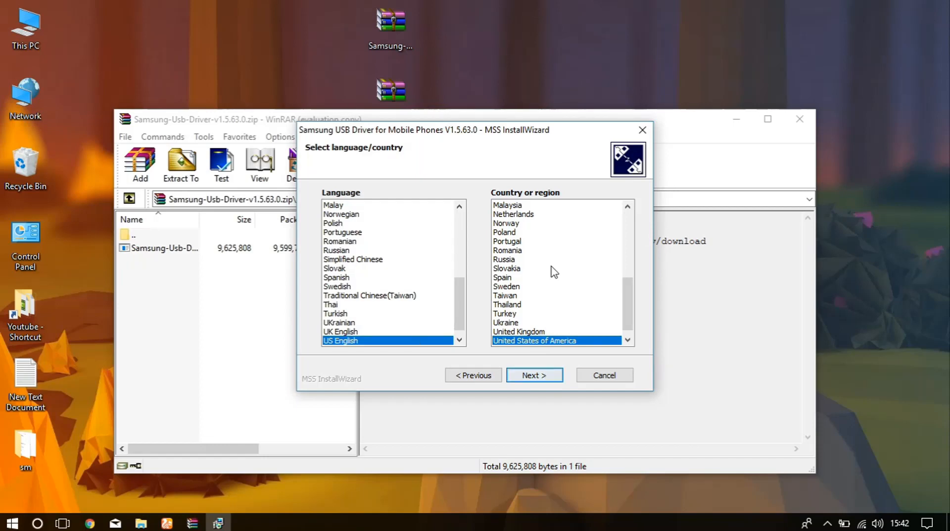
left_click(537, 378)
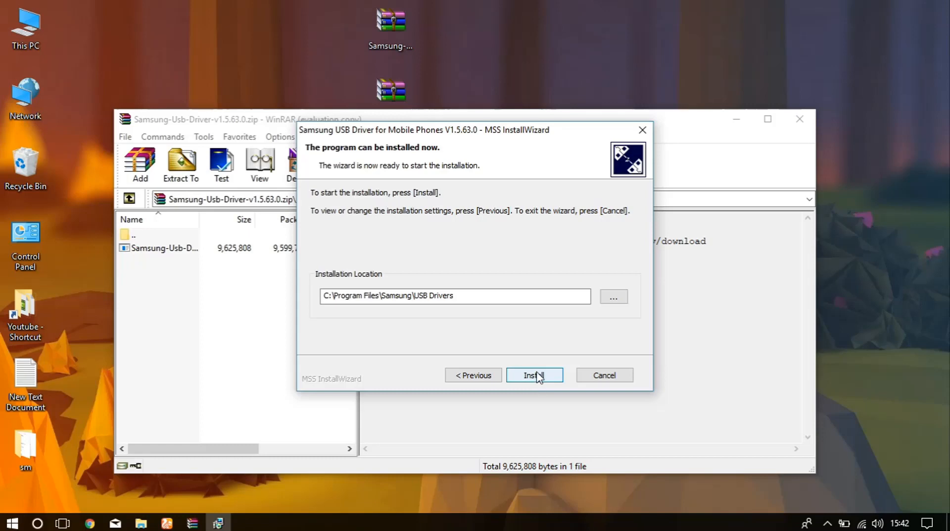
left_click(538, 378)
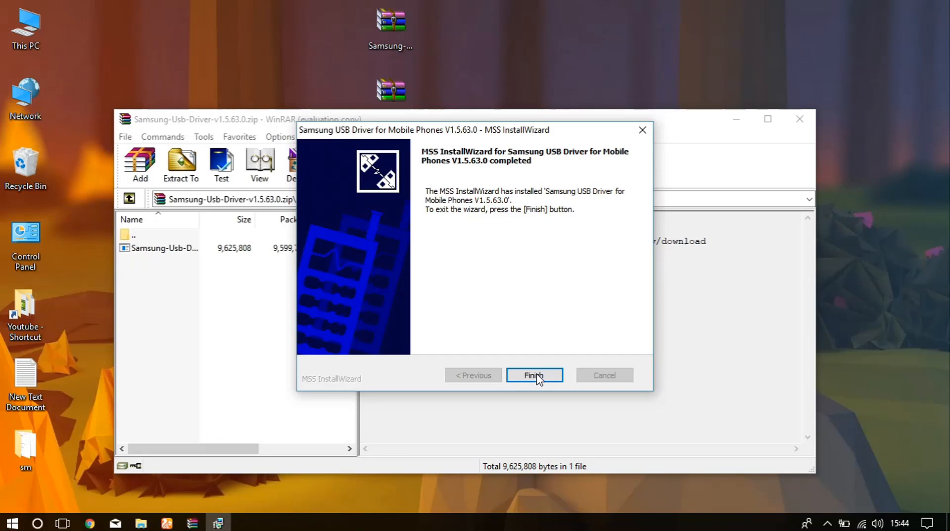
left_click(536, 376)
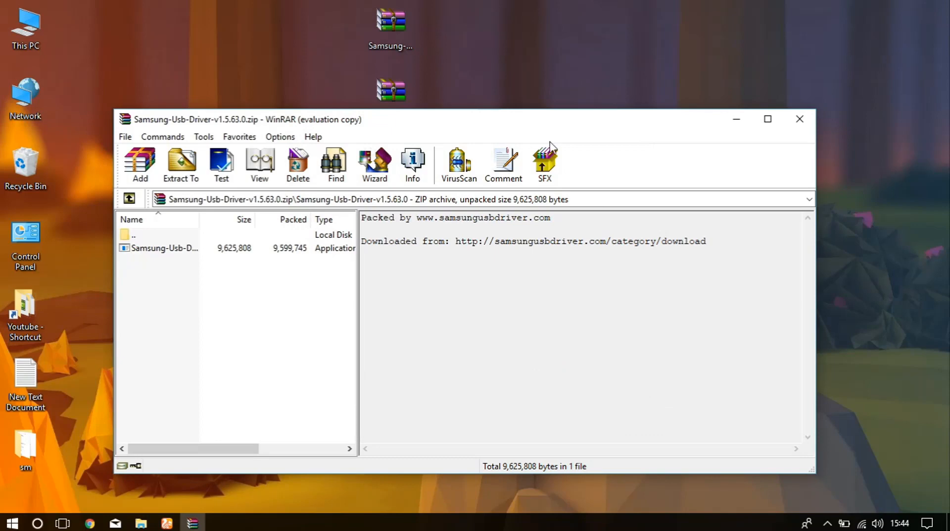
left_click(801, 119)
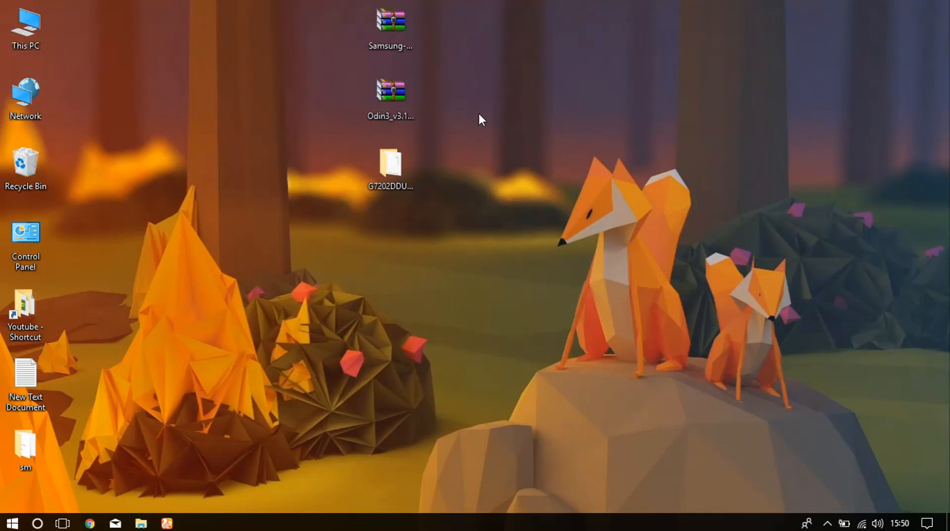
Extract the Odin3 archive into its own Odin3_v3.13.1 folder and place that folder beside the archive on the desktop
left_click(404, 108)
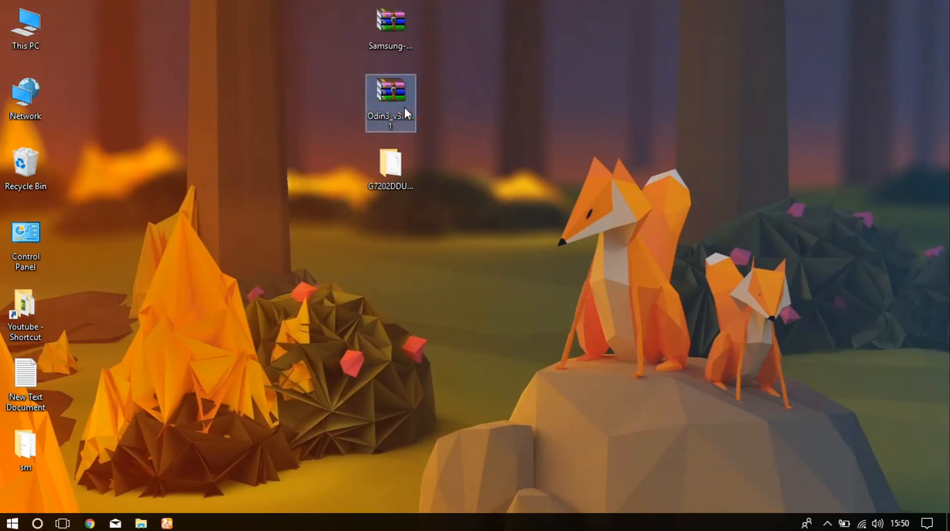
right_click(404, 107)
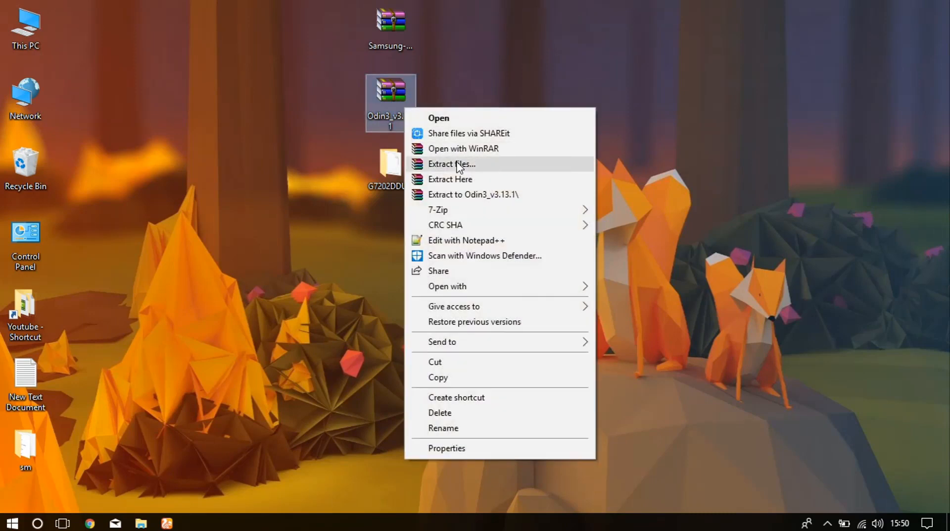
left_click(470, 195)
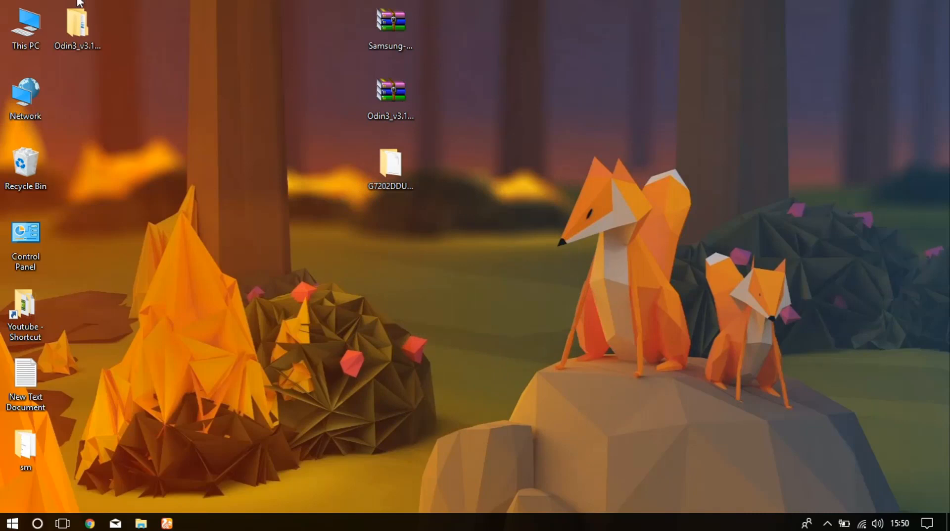
left_click_drag(72, 39, 453, 94)
left_click(521, 168)
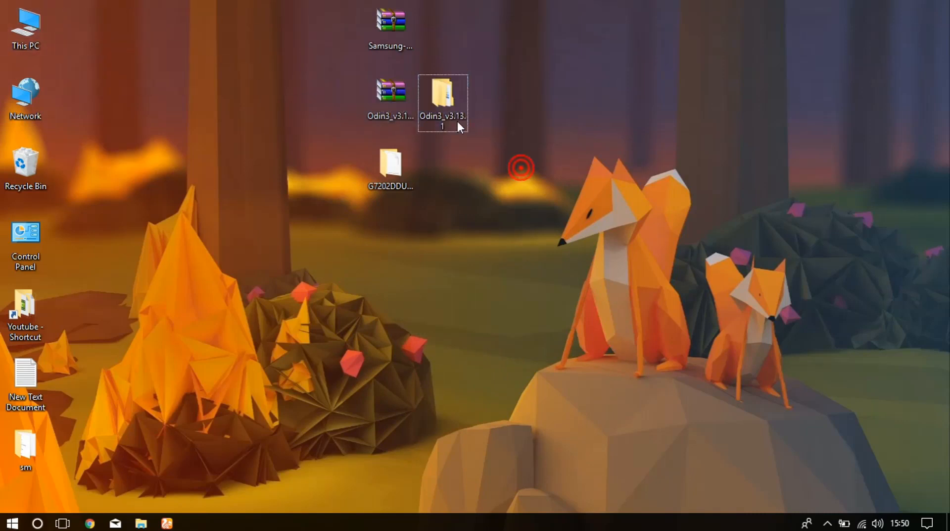
Launch the Odin3 v3.13.1 application from the nested extracted folder and acknowledge its notice about the appropriate binary
double_click(443, 112)
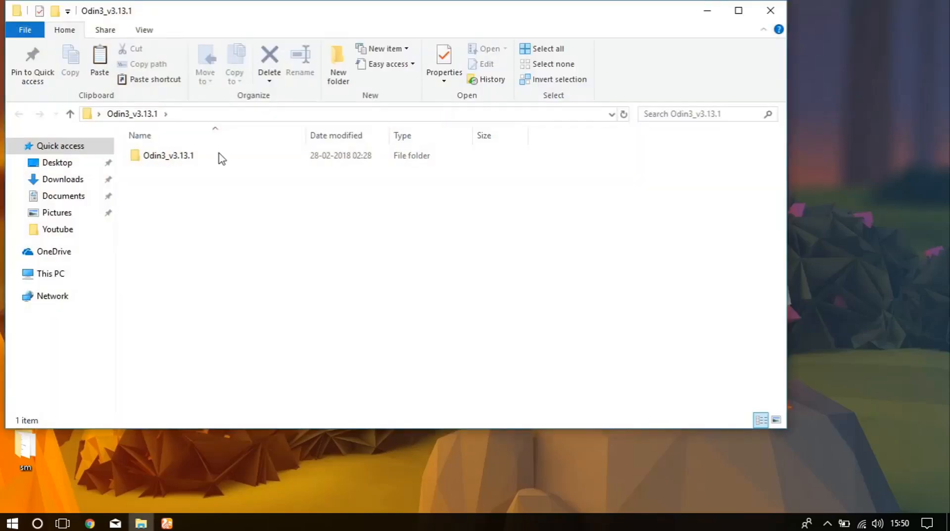
left_click(178, 164)
double_click(178, 163)
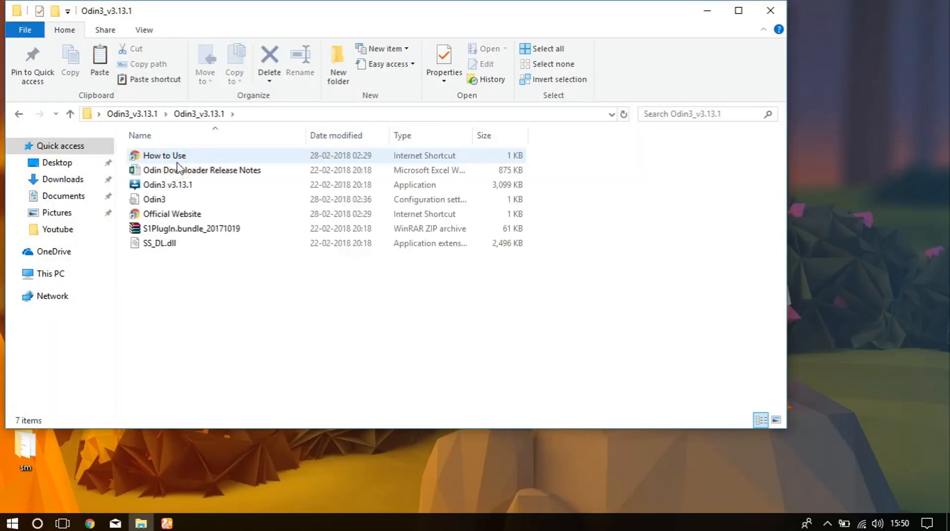
key("super+Up")
mouse_move(186, 183)
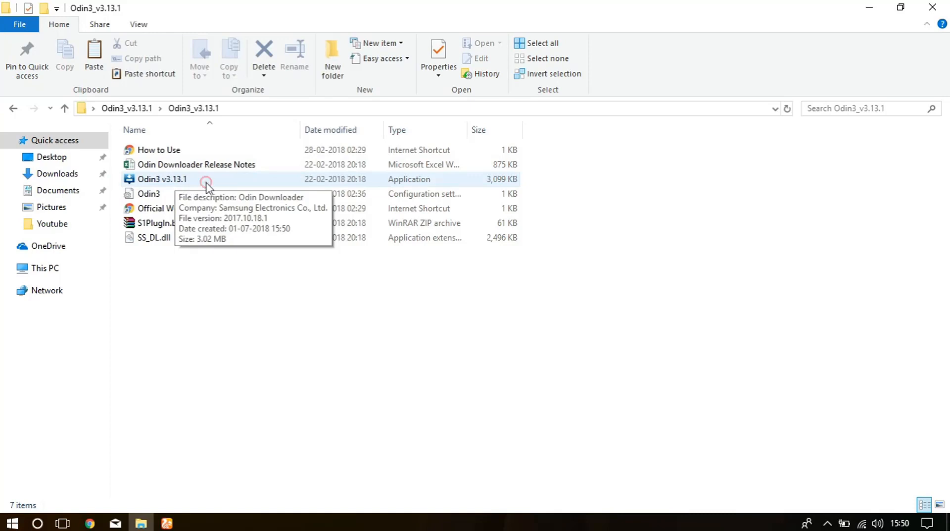
left_click(205, 182)
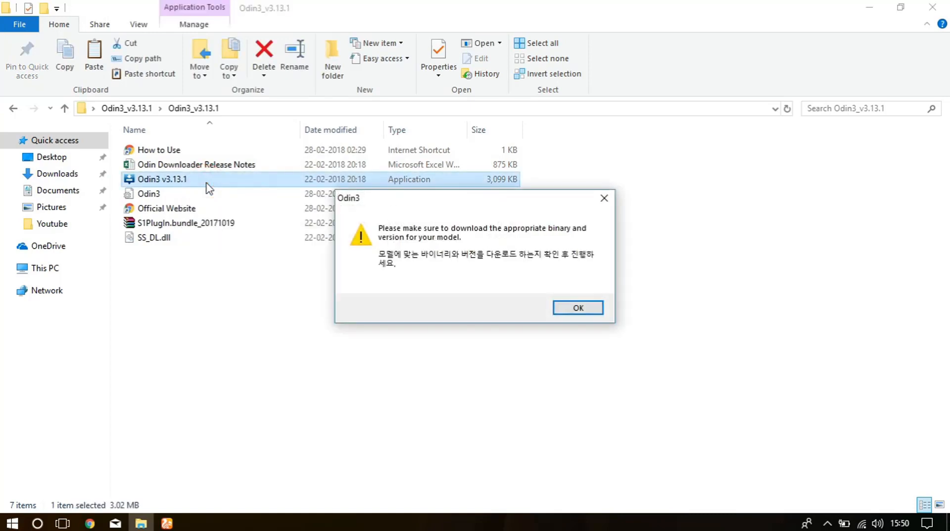
left_click(559, 216)
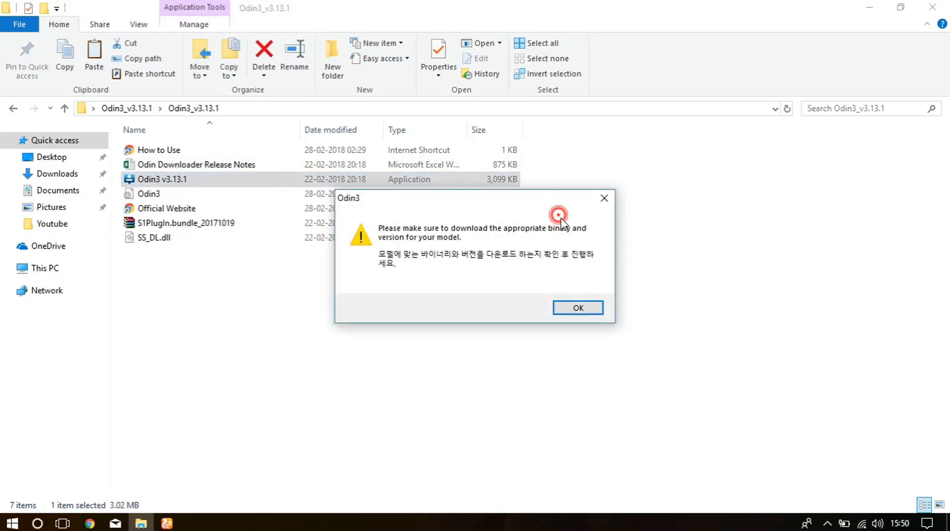
left_click(594, 308)
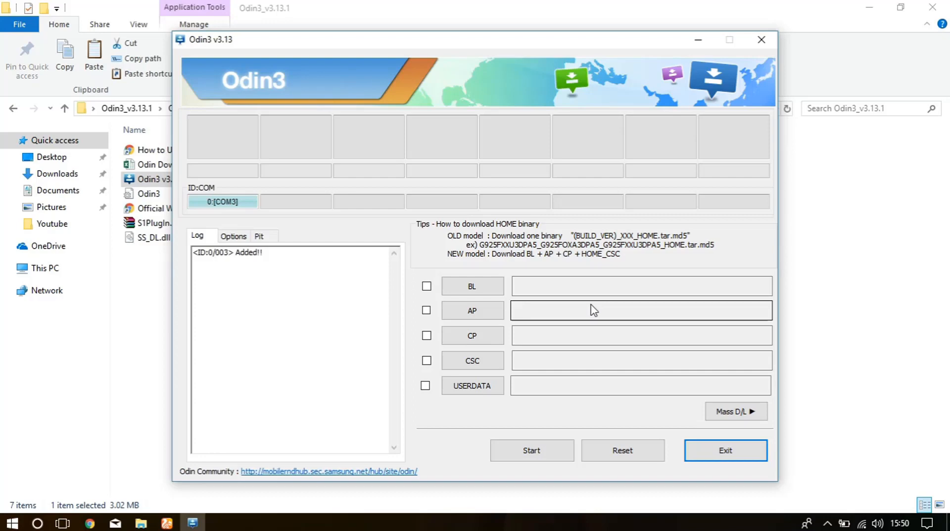
Examine the Odin3 log entry for the connected device
left_click(196, 250)
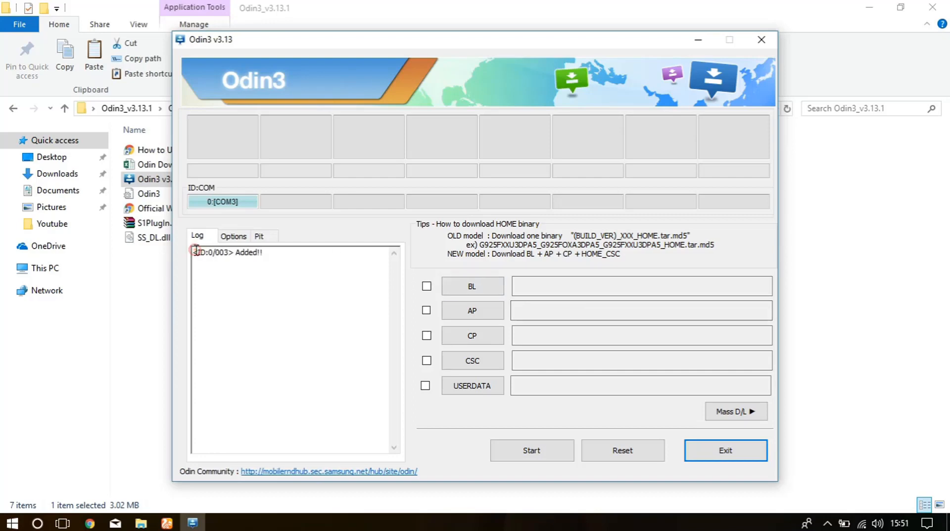
left_click_drag(196, 250, 277, 250)
left_click(280, 301)
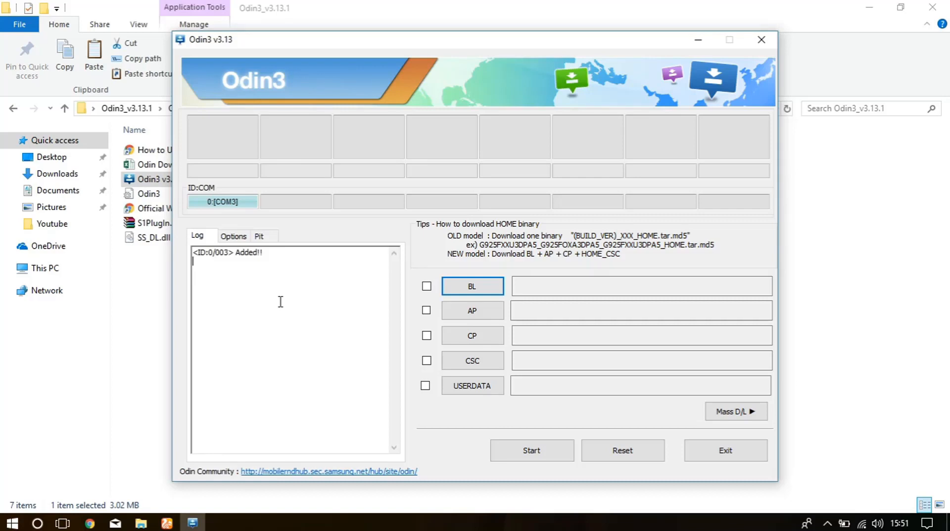
Load the G7202DDU1BOK1 MD5 firmware file from its desktop folder into the AP slot and start flashing
left_click(485, 310)
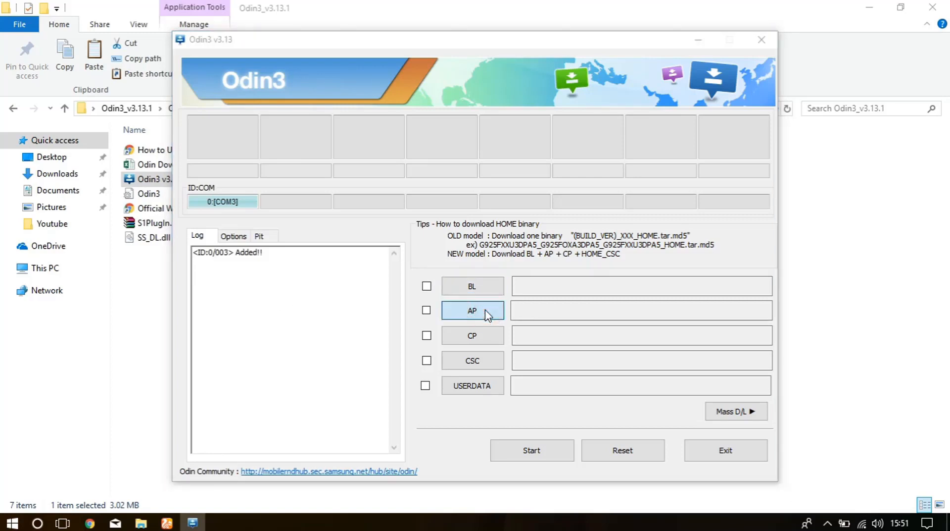
left_click(490, 311)
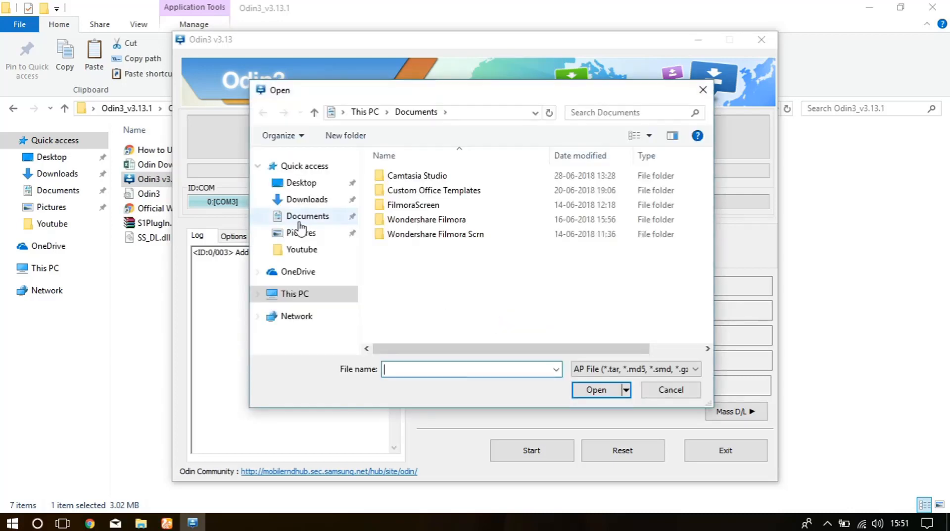
left_click(302, 184)
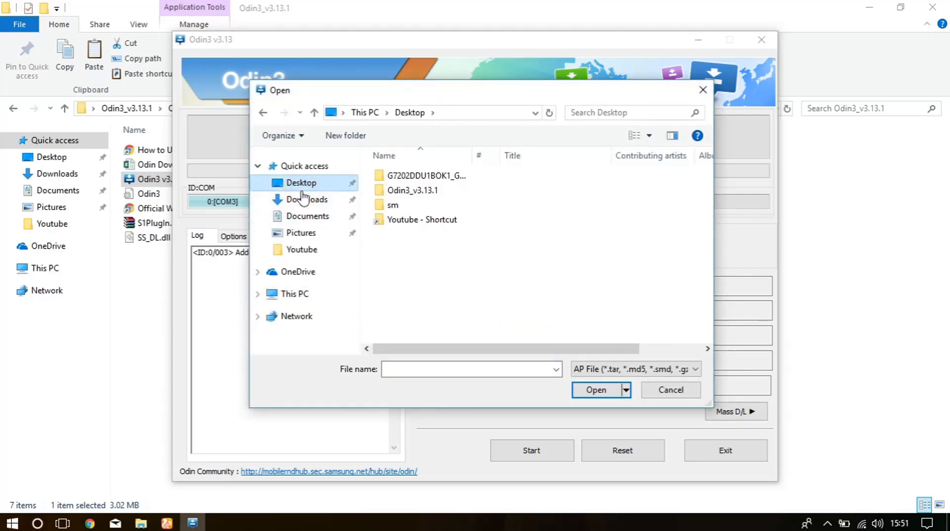
double_click(441, 175)
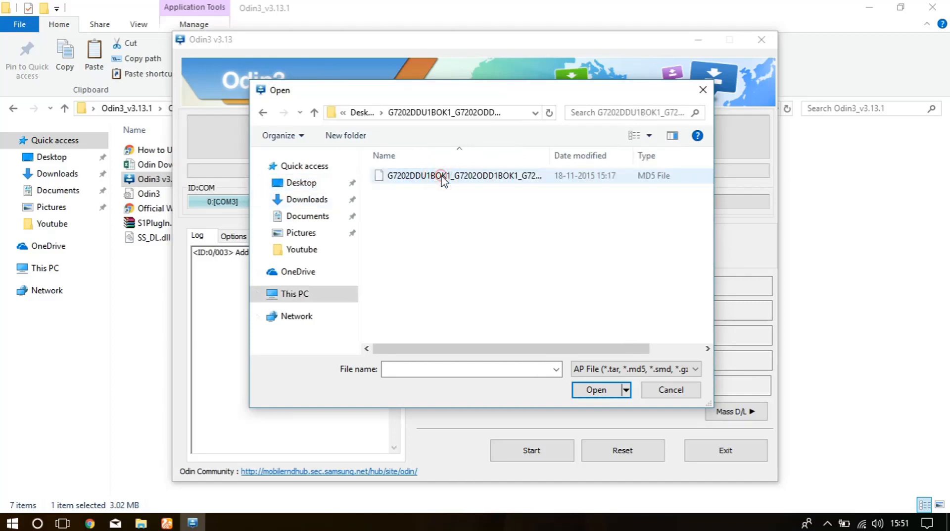
left_click(442, 177)
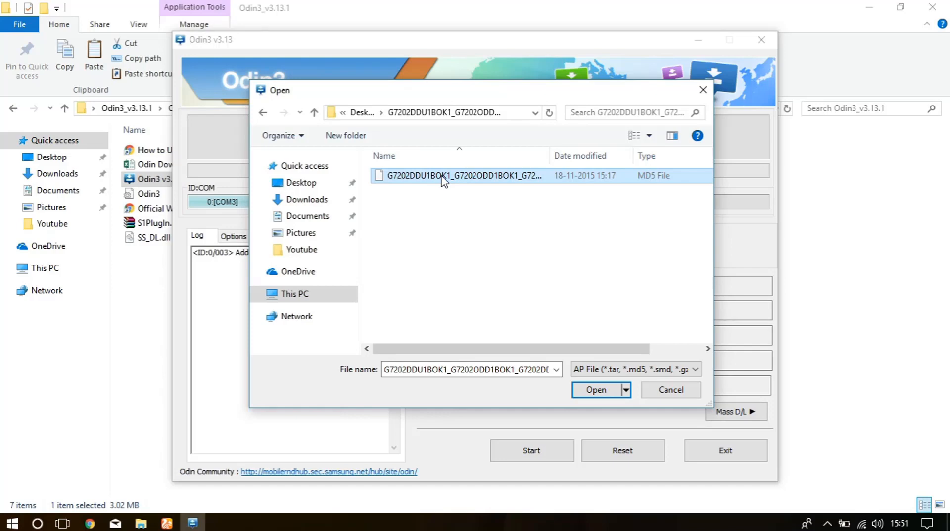
left_click(596, 390)
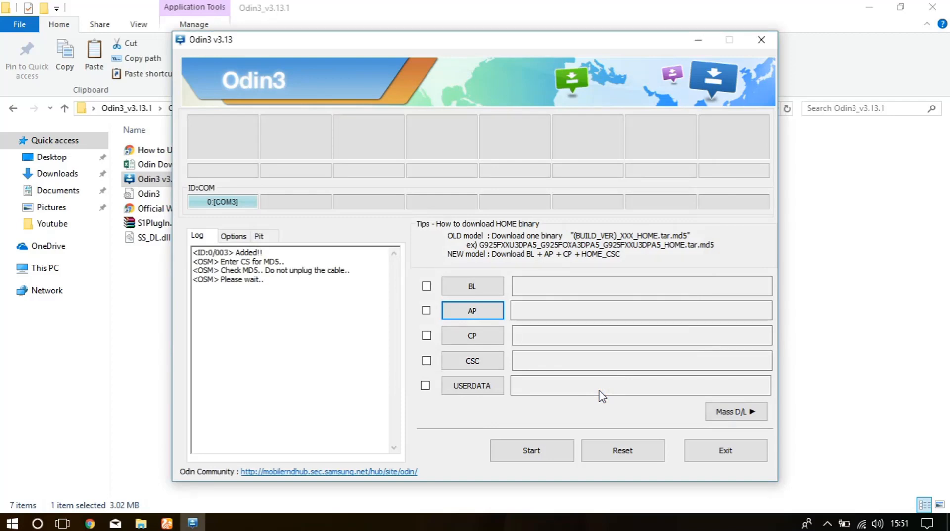
left_click(518, 451)
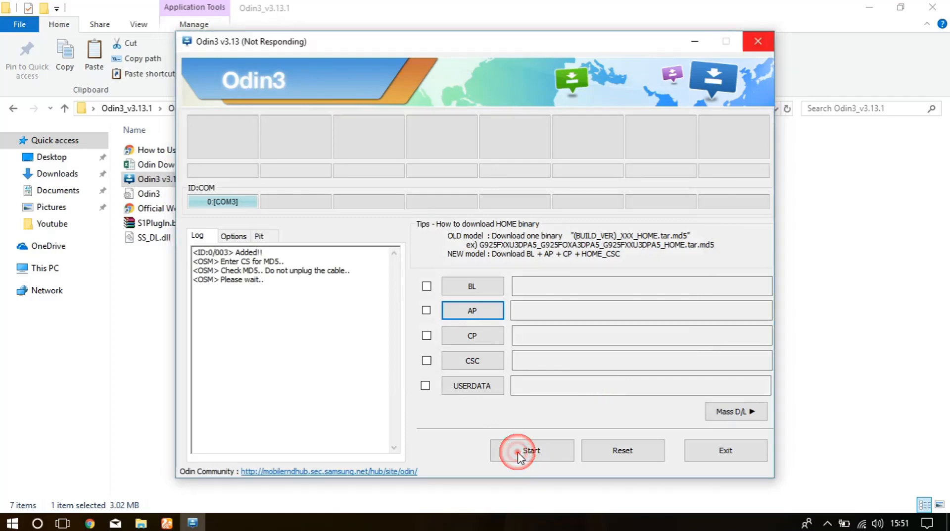